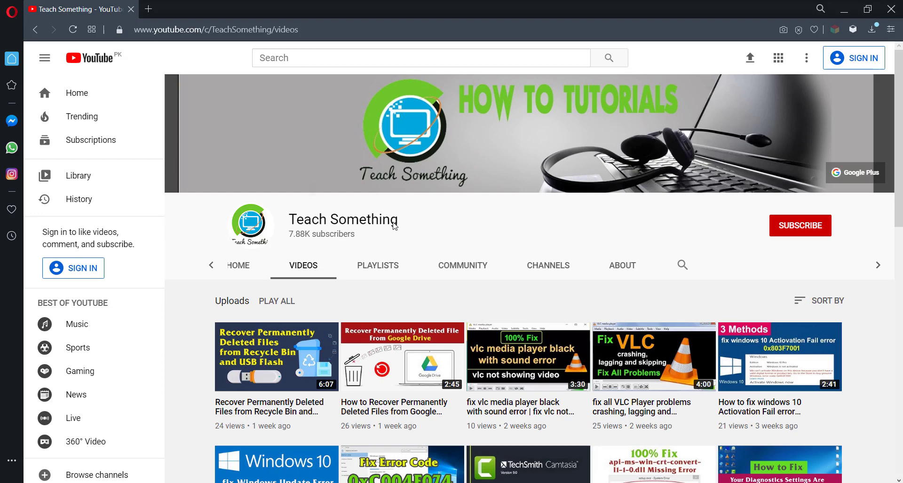
Highlight the YouTube channel name and subscriber count, then clear the selection.
drag(289, 219, 371, 242)
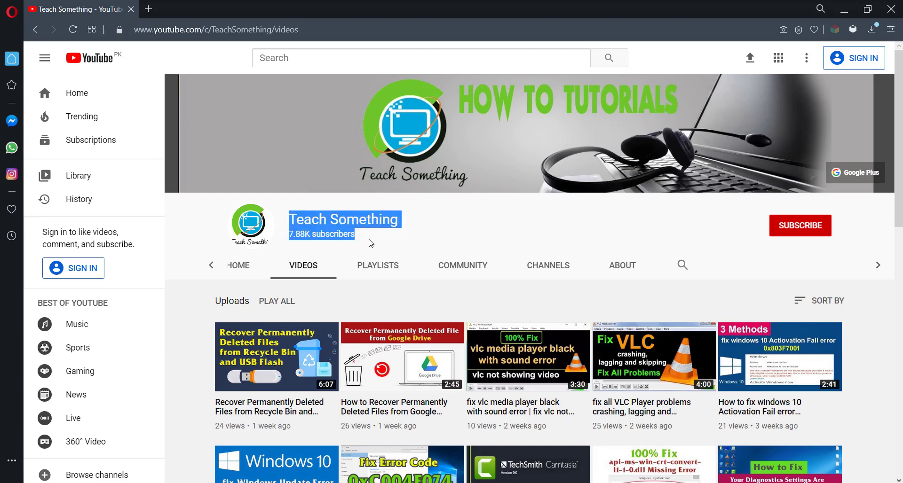
click(565, 231)
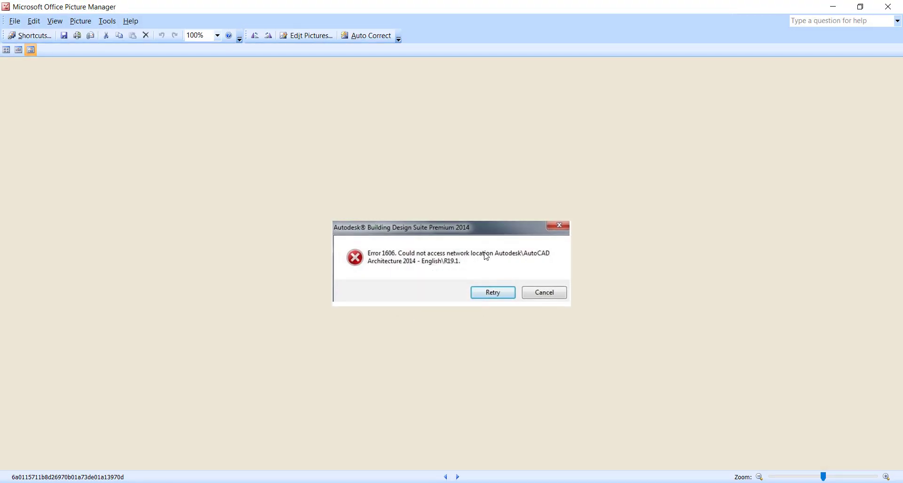
Minimize Picture Manager to bring back the Teach Something channel's Videos page.
click(824, 10)
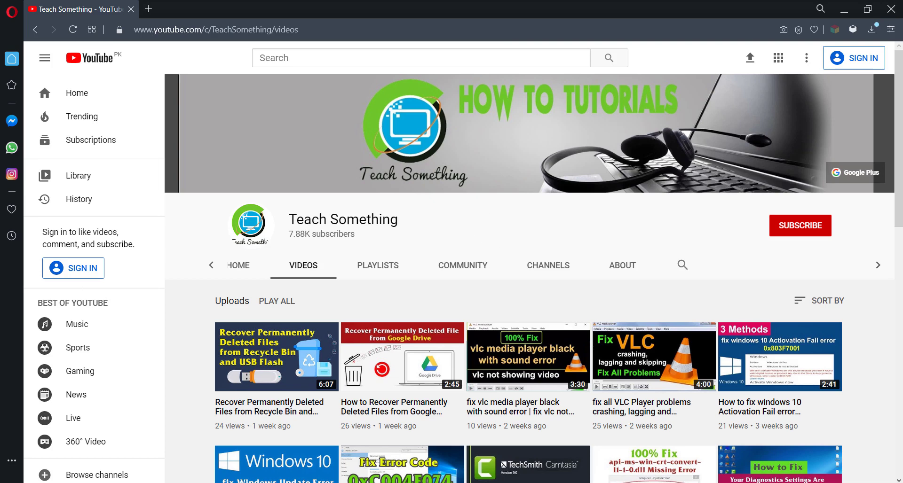
Search for 'program' and launch 'Run programs made for previous versions of Windows'.
key(super+s)
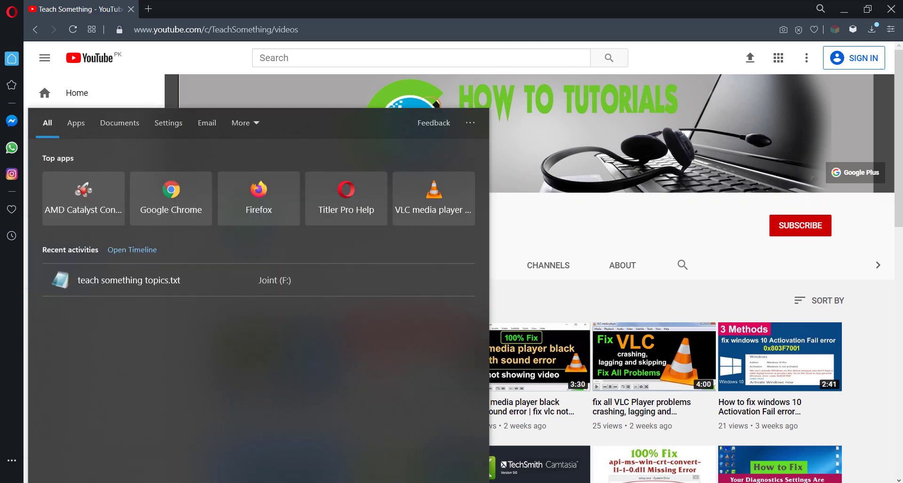
text(program)
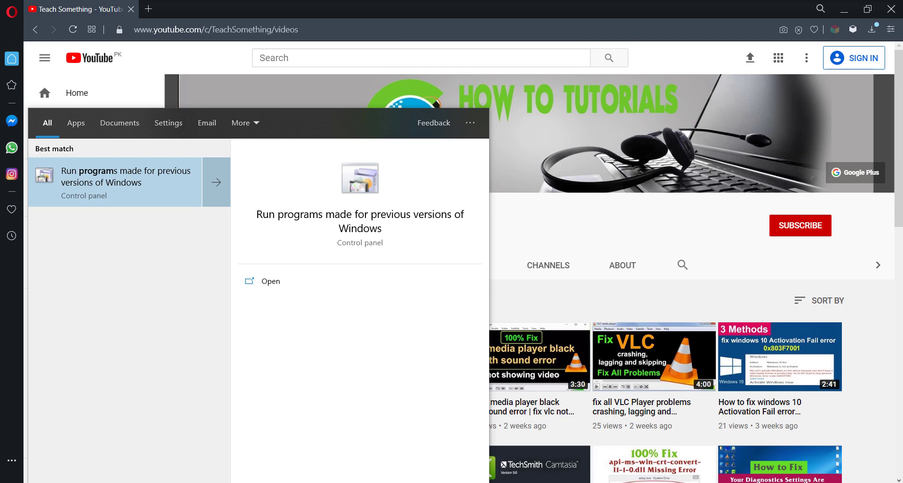
key(Return)
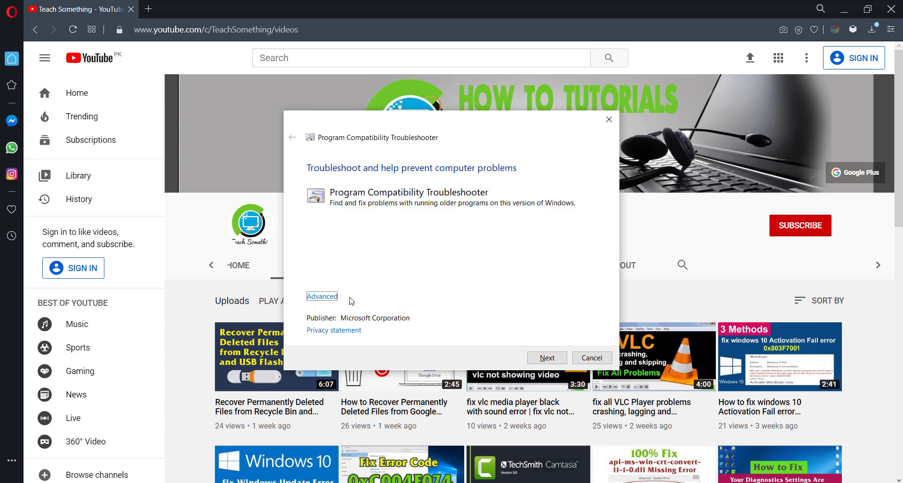
Pick Adobe Photoshop 7.0 from the troubleshooter's program list and continue to its options.
click(322, 297)
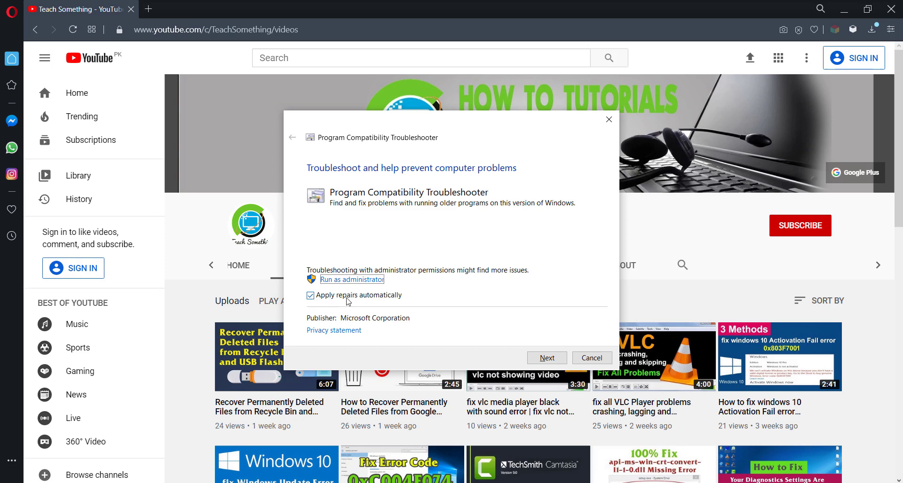
click(545, 358)
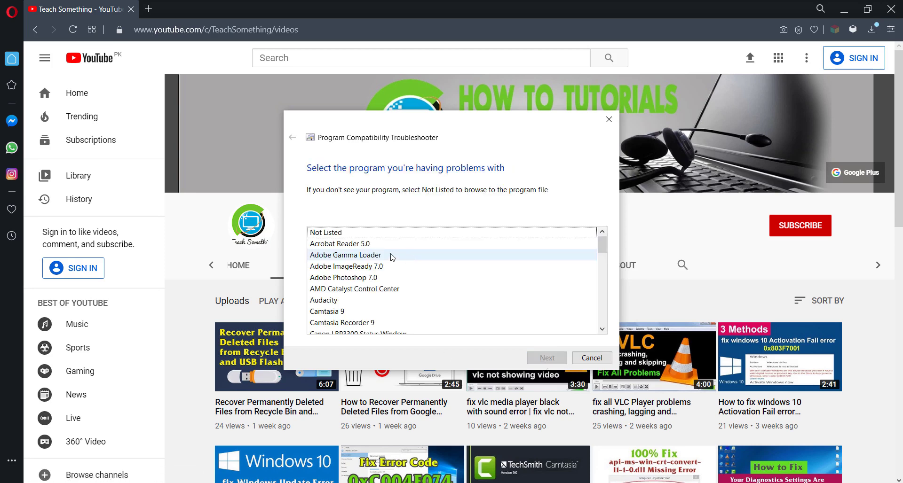
scroll(361, 274, down, 5)
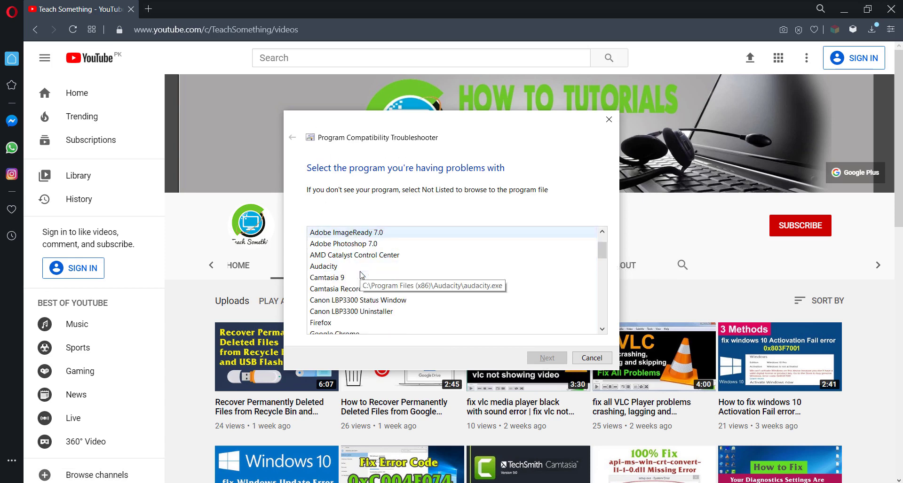
scroll(361, 275, down, 3)
scroll(361, 274, up, 8)
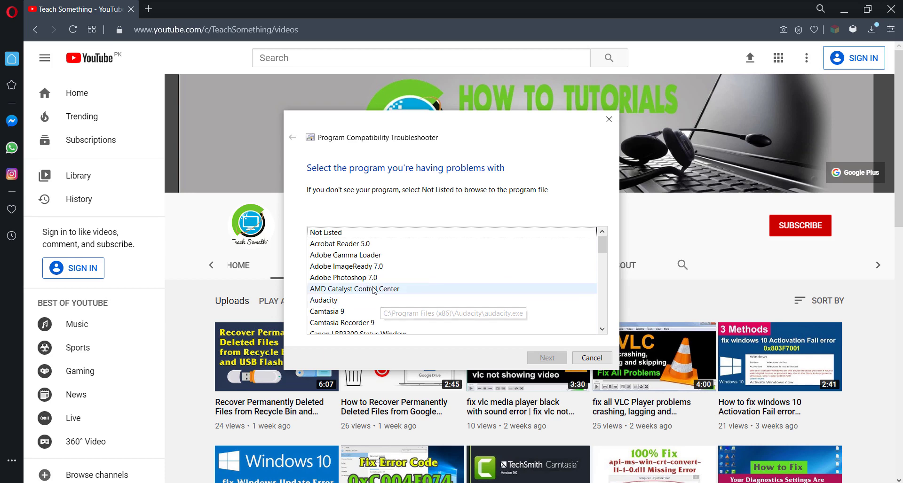
click(365, 278)
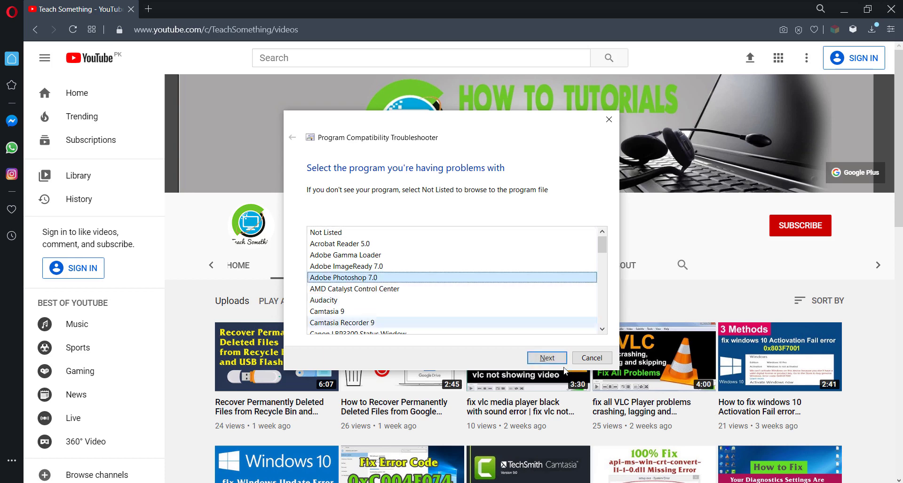
click(547, 358)
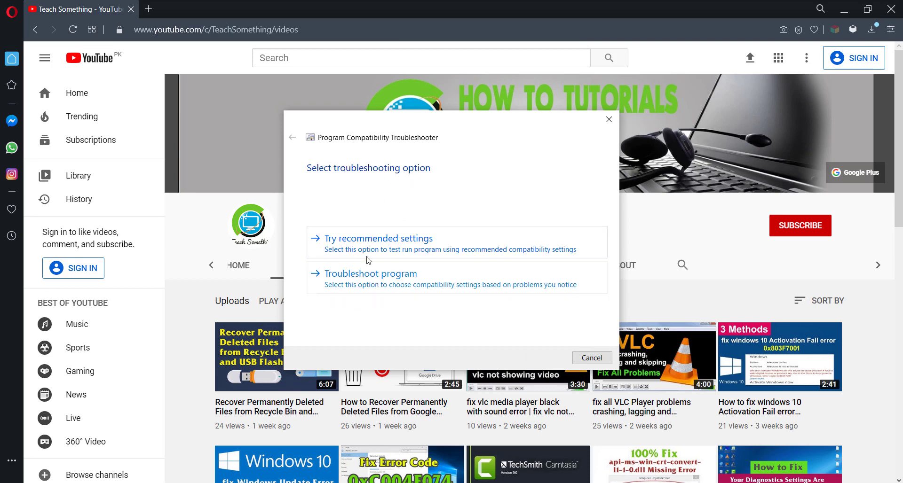
Test-run Photoshop 7.0 with recommended Windows XP (Service Pack 3) settings, then close it and the troubleshooter.
click(426, 242)
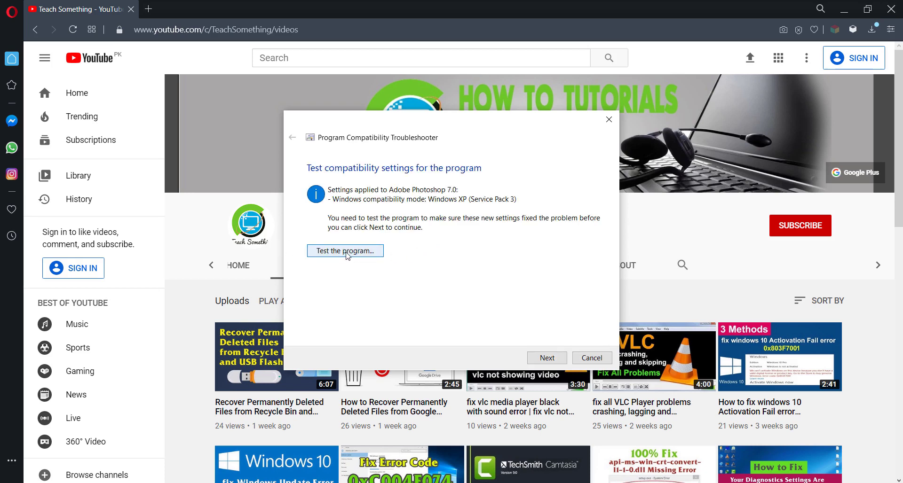
click(545, 359)
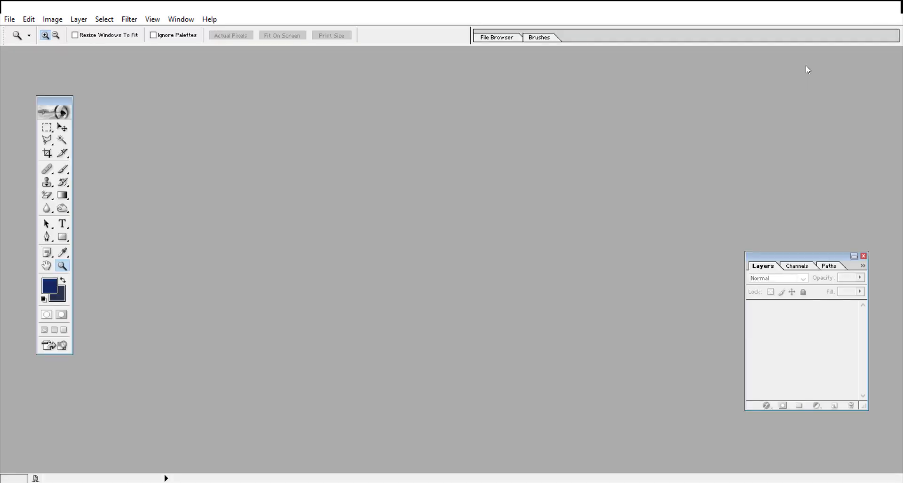
key(ctrl+q)
click(591, 358)
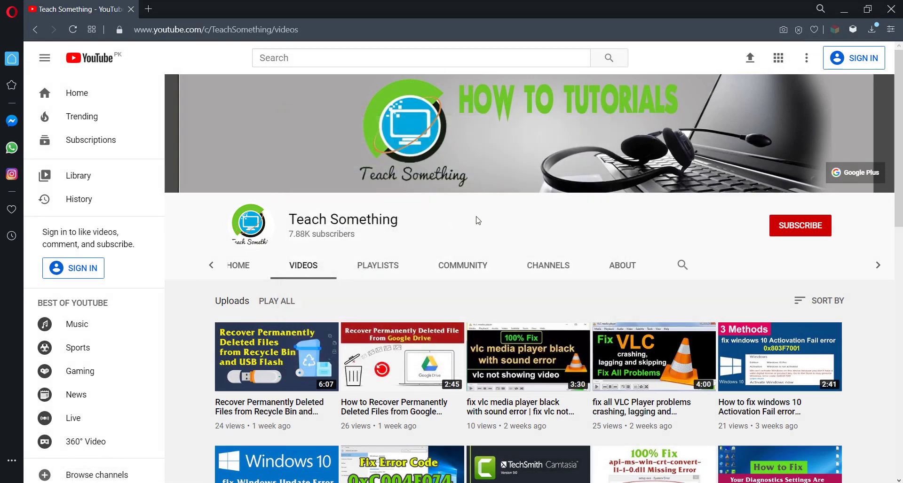
Search for 'regedit' and run Registry Editor as administrator.
key(super+s)
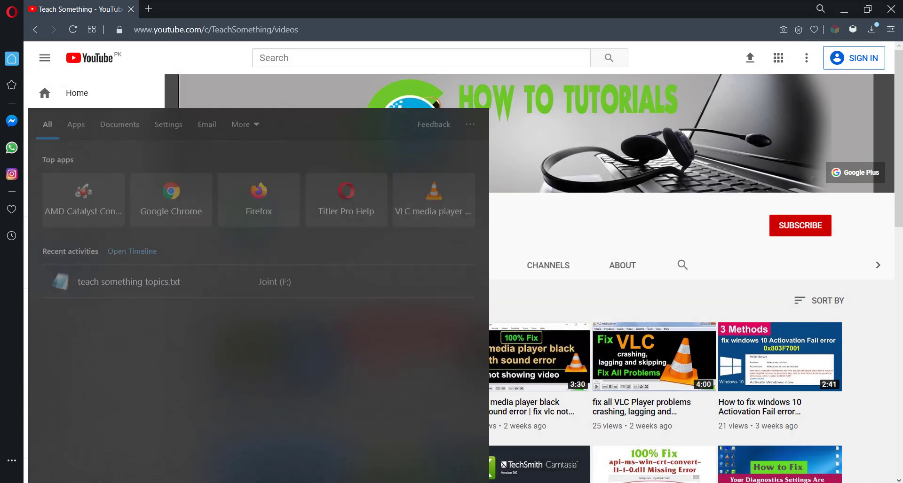
text(regedit)
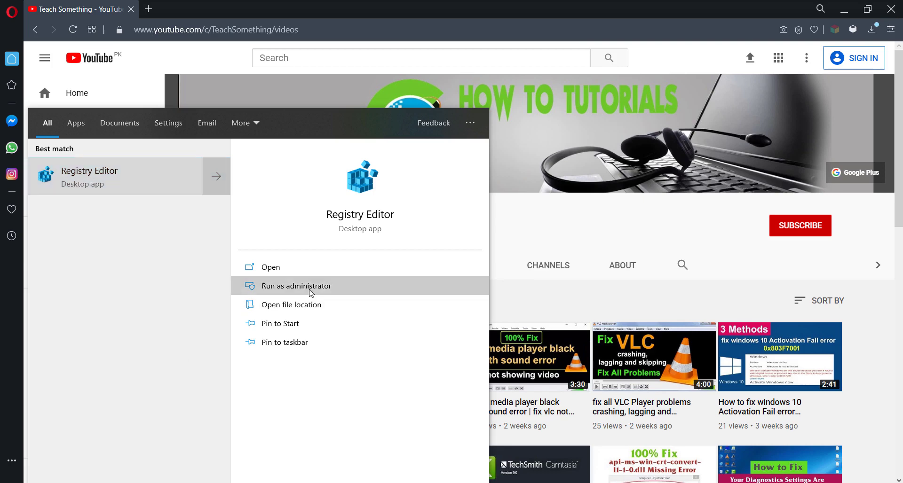
click(437, 288)
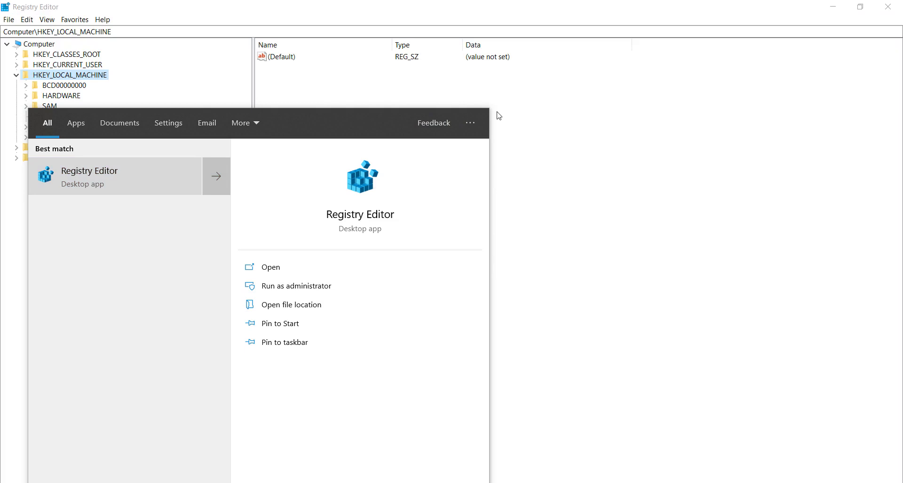
Expand HKEY_LOCAL_MACHINE and its SOFTWARE key to list vendor subkeys like 7-Zip and Adobe.
click(17, 75)
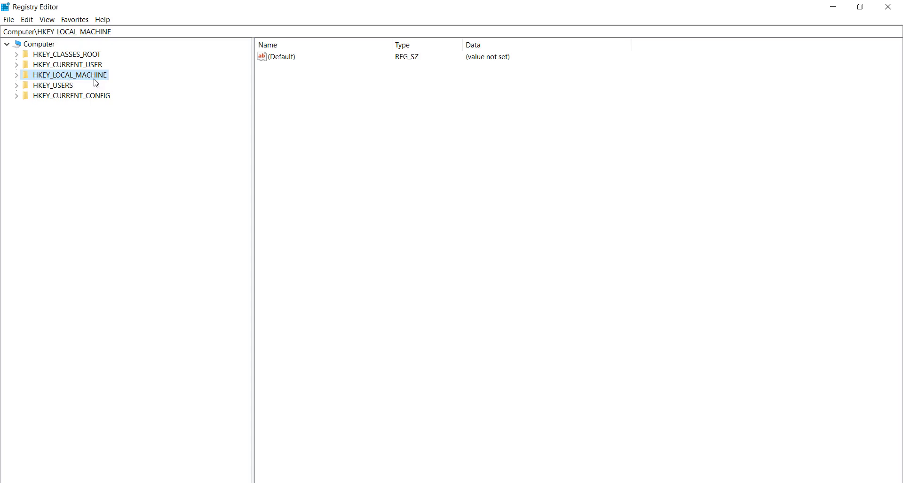
click(16, 76)
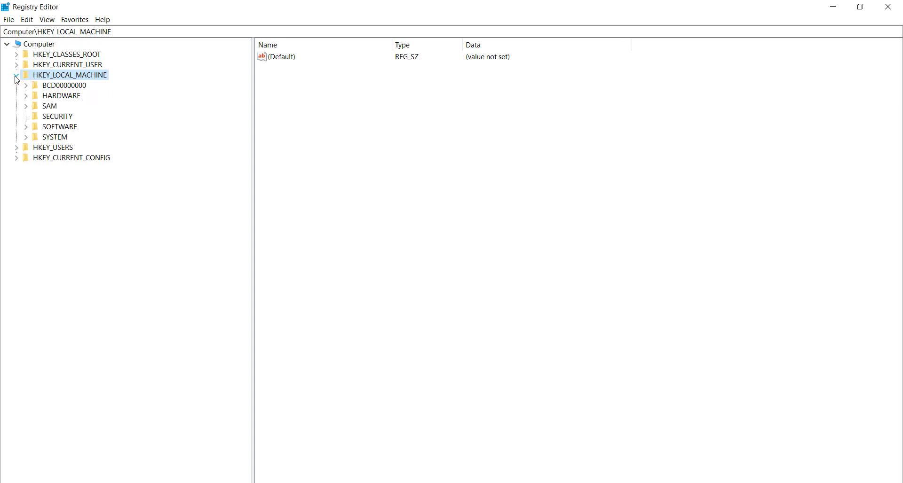
click(26, 127)
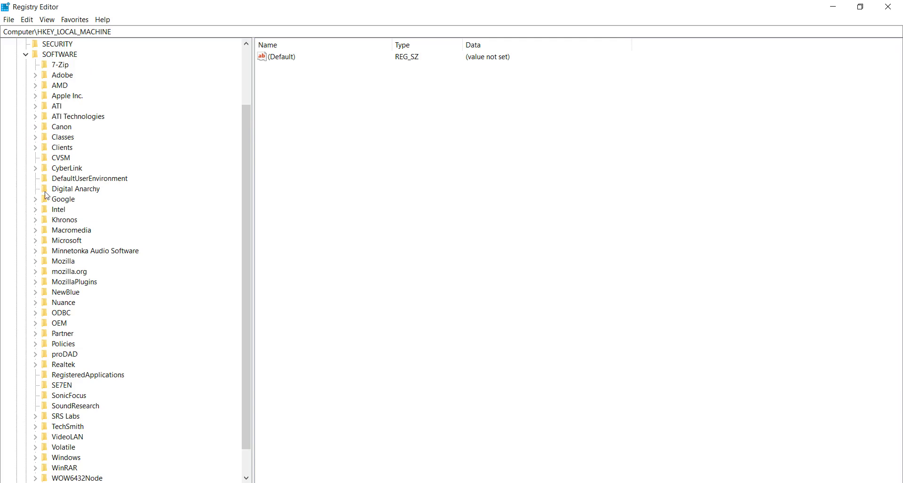
scroll(82, 270, down, 1)
scroll(81, 271, up, 2)
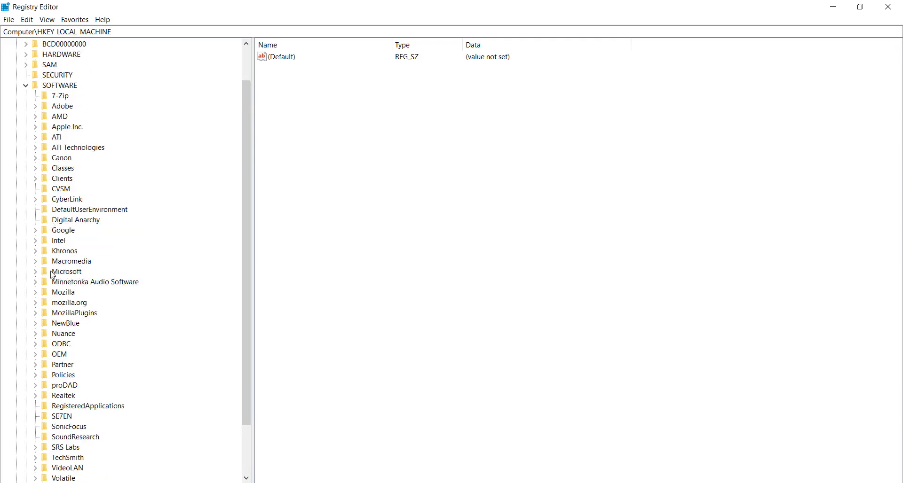
Expand the Microsoft key under SOFTWARE and then its Windows key.
click(35, 271)
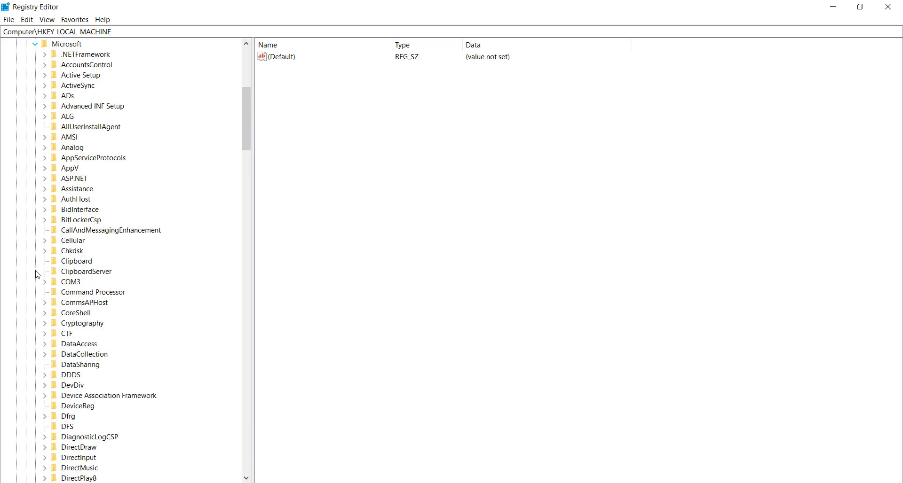
scroll(89, 314, down, 11)
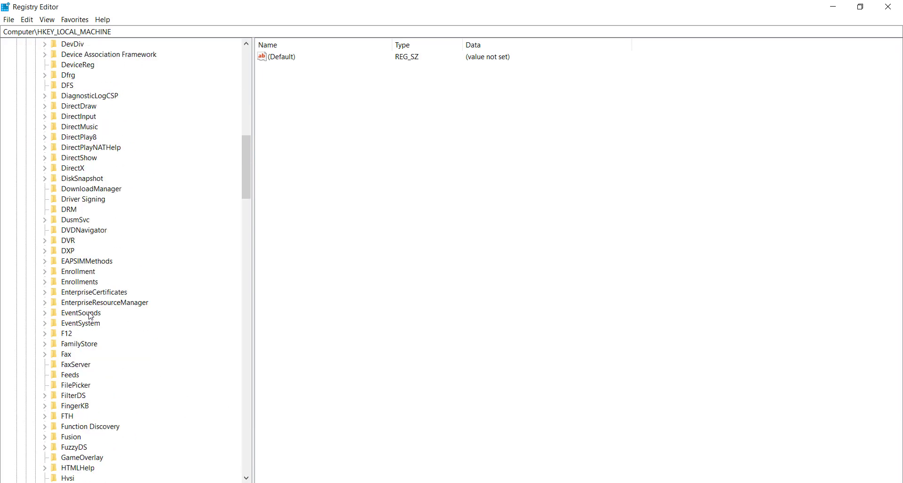
scroll(90, 315, down, 16)
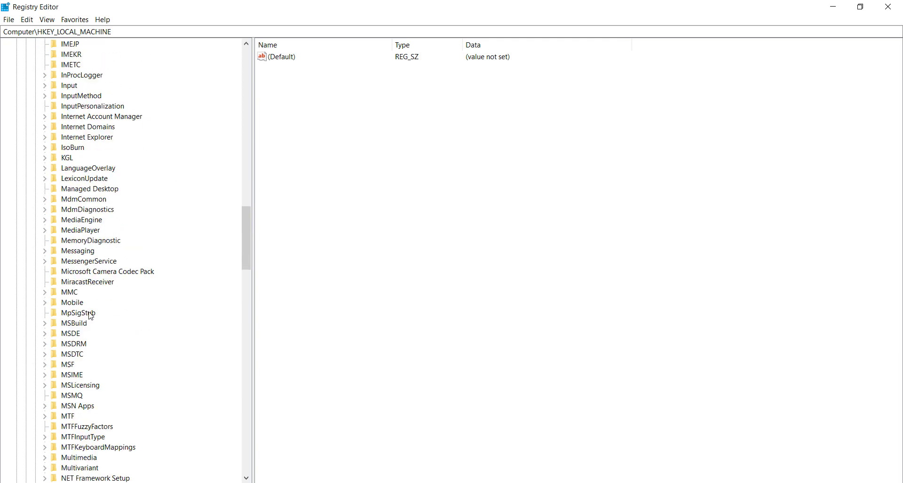
scroll(90, 316, down, 20)
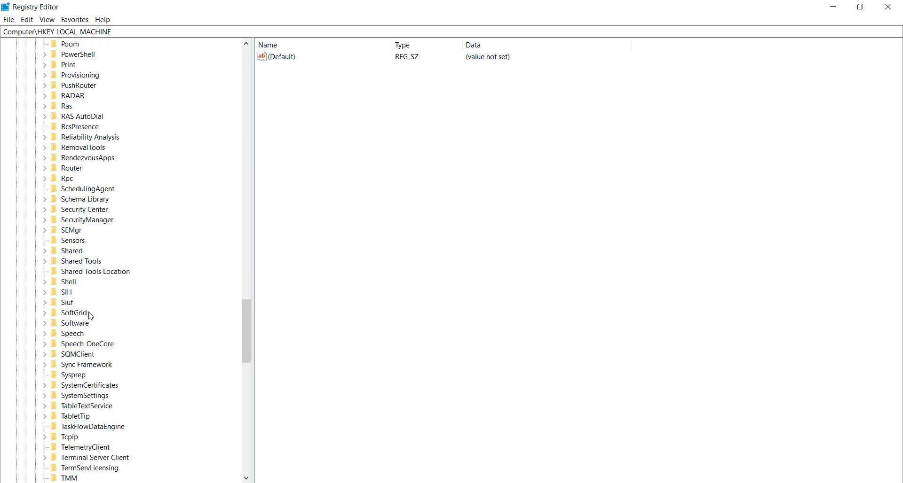
scroll(61, 325, down, 1)
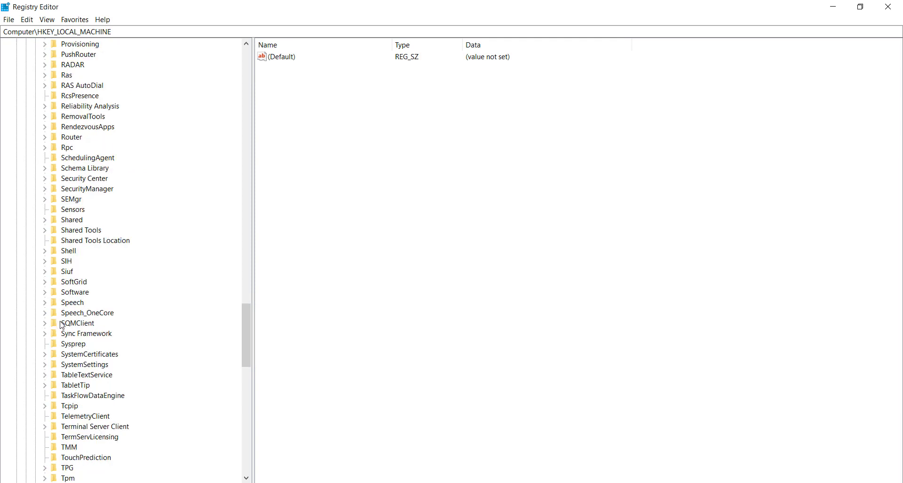
scroll(61, 324, down, 10)
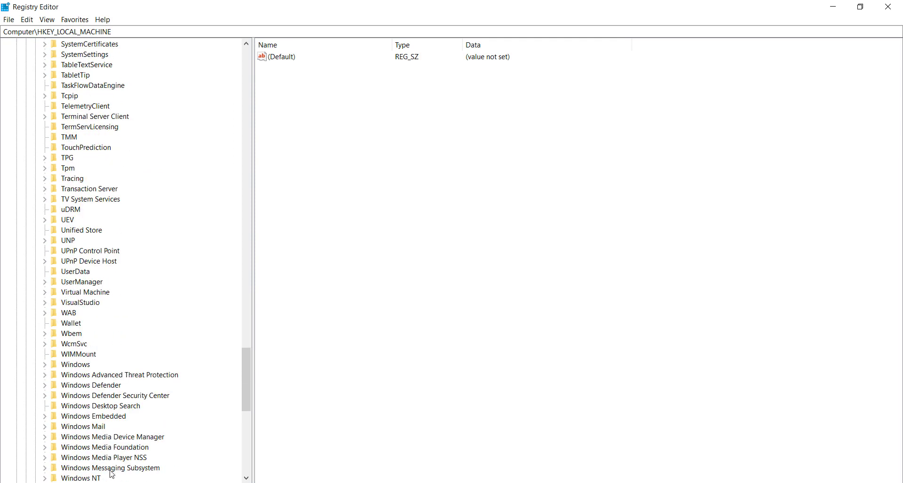
click(45, 364)
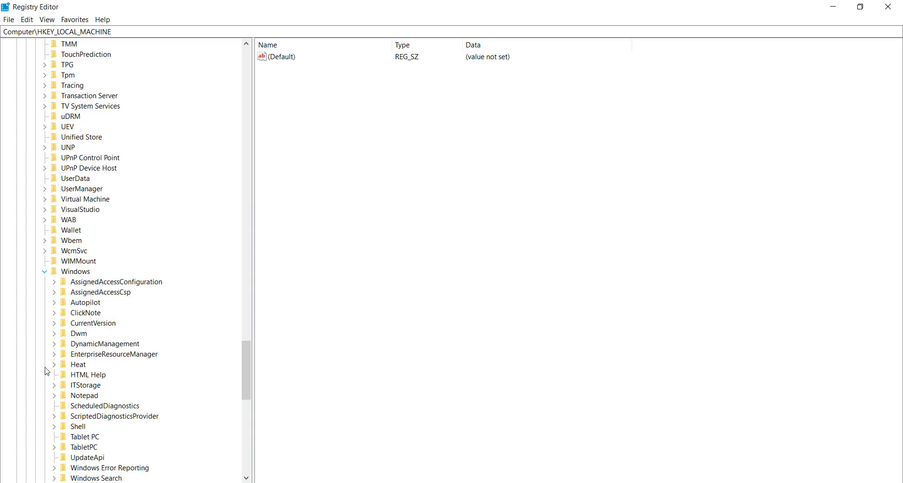
Expand CurrentVersion and Explorer, then select Shell Folders to list its folder path values.
scroll(104, 363, down, 2)
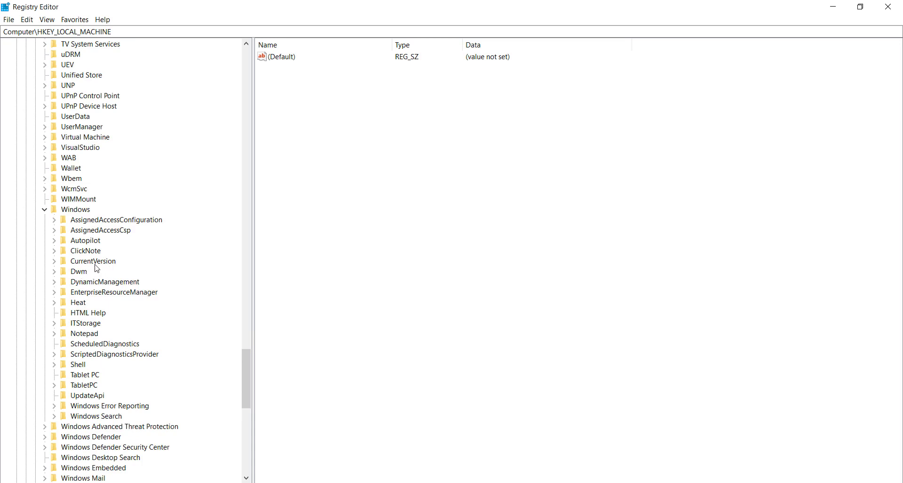
click(54, 262)
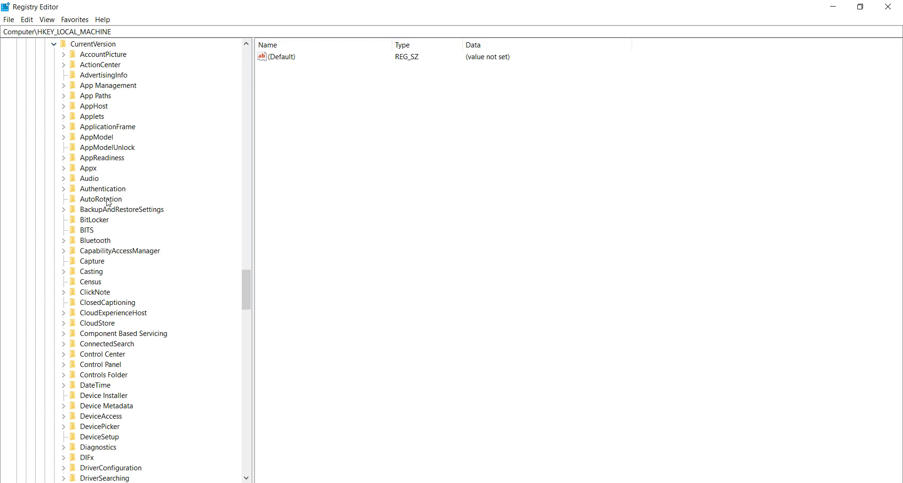
scroll(112, 354, down, 3)
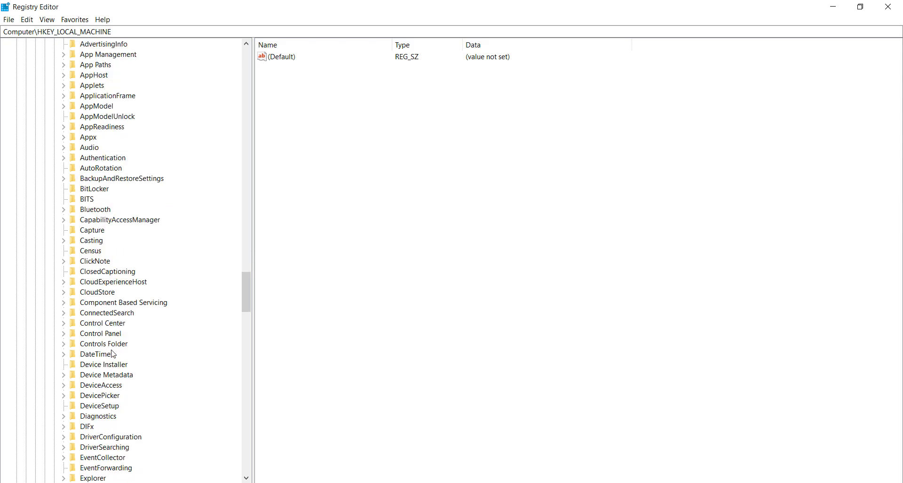
scroll(112, 354, down, 5)
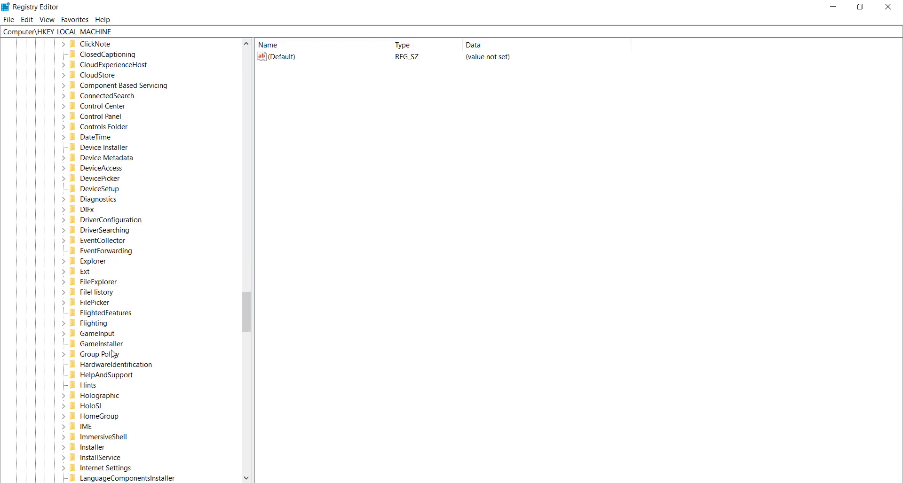
click(64, 262)
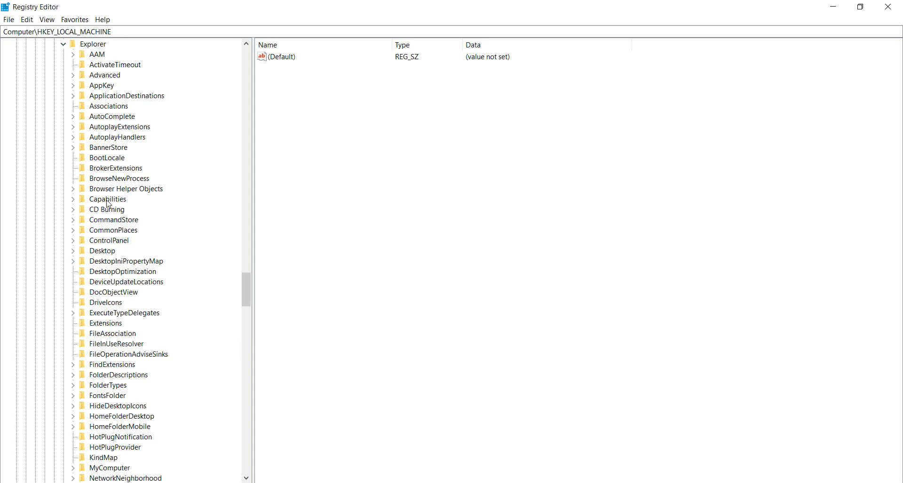
scroll(108, 203, down, 1)
scroll(107, 203, down, 1)
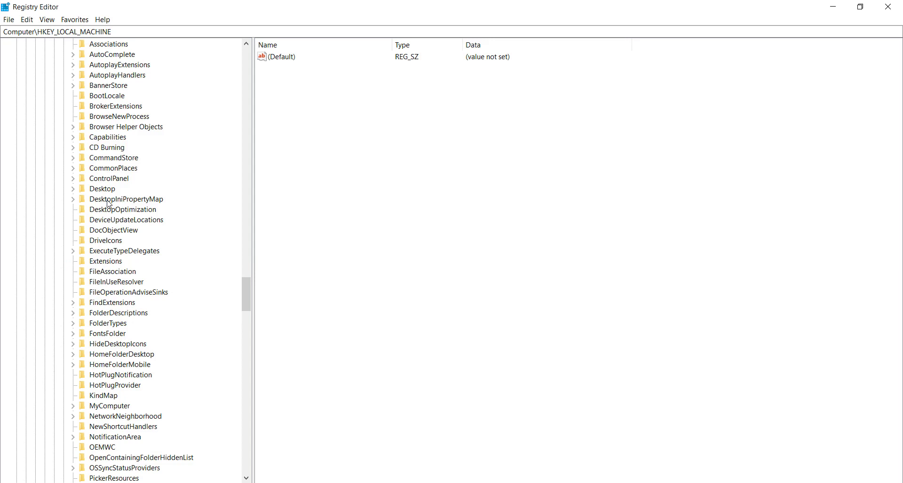
scroll(107, 203, down, 6)
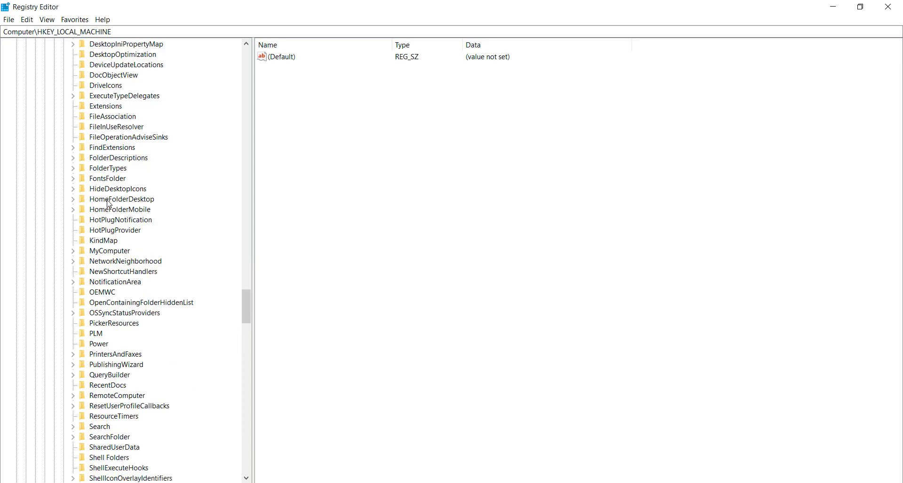
scroll(107, 203, down, 7)
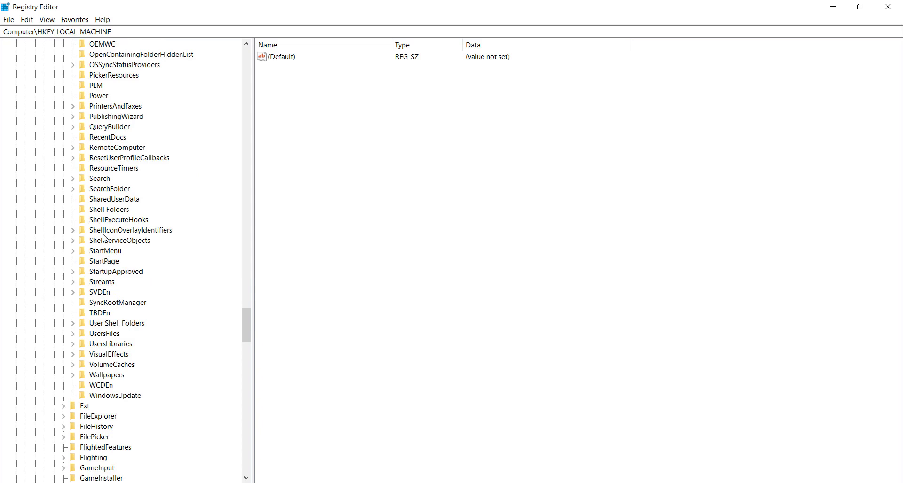
click(116, 213)
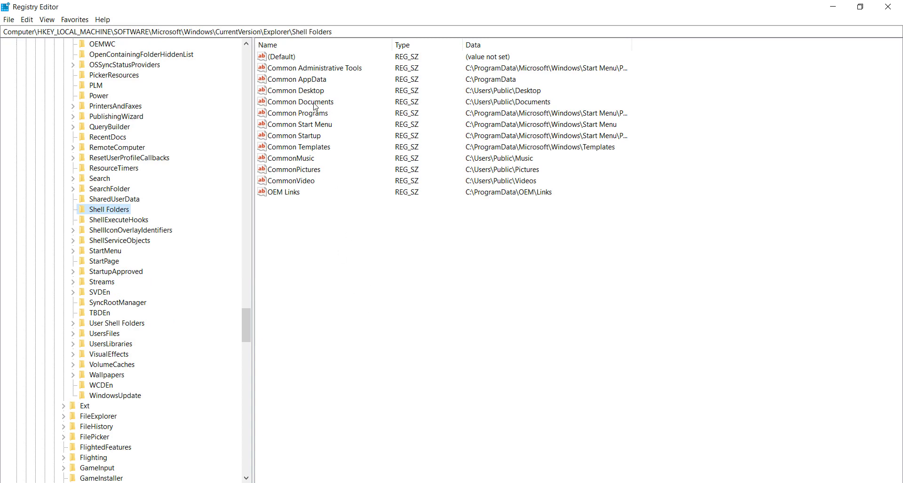
Open the Common Documents value and copy its data C:\Users\Public\Documents.
double_click(287, 104)
drag(125, 66, 393, 218)
click(390, 275)
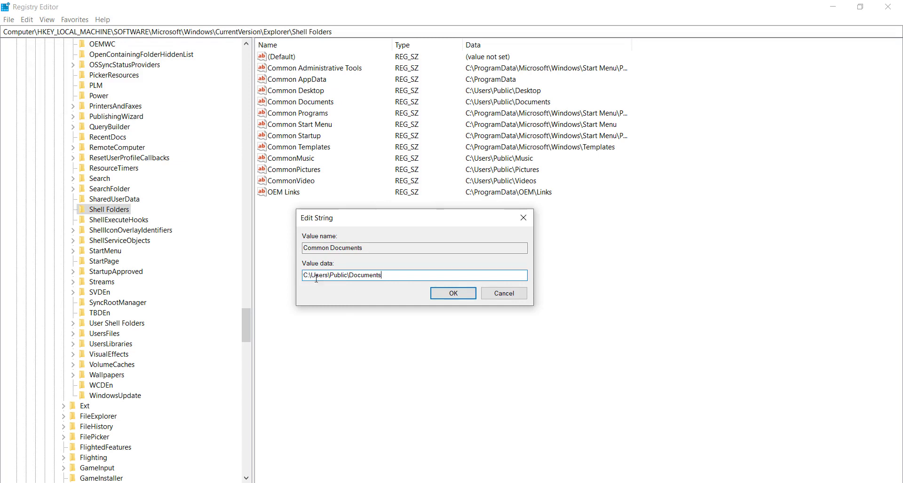
drag(392, 275, 262, 279)
key(ctrl+c)
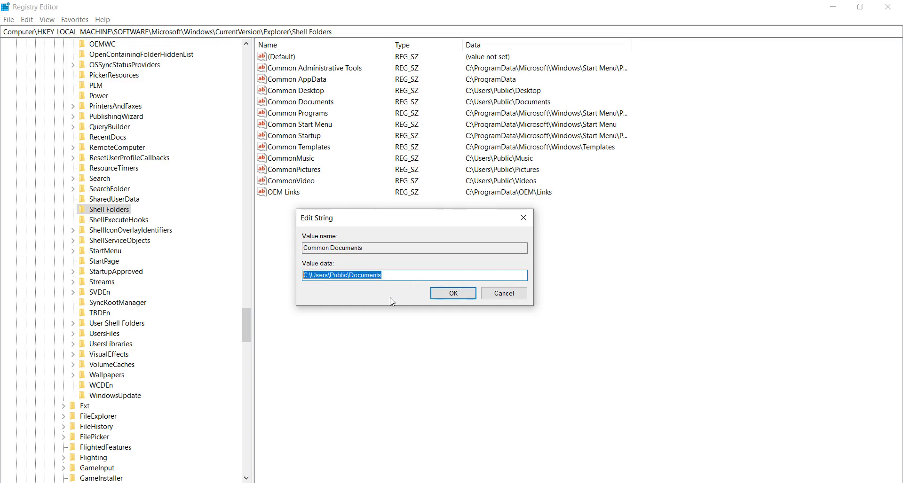
key(End)
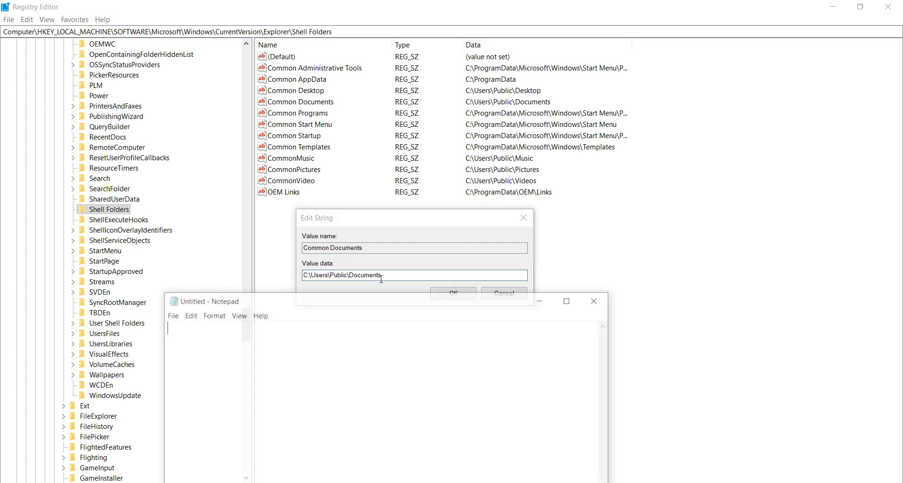
Paste the copied path into Notepad to check it, then close Notepad without saving.
key(ctrl+v)
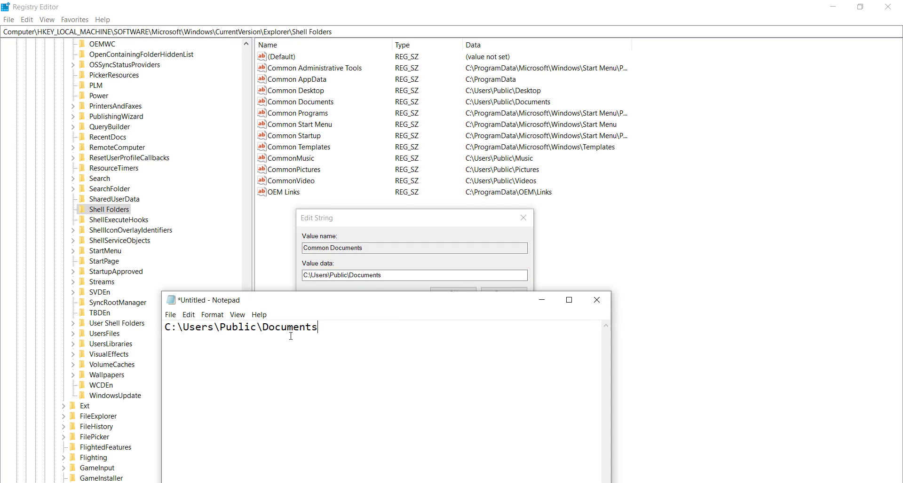
key(shift+Left)
key(shift+Left)
key(shift+Left)
key(shift+Left)
key(shift+Left)
key(shift+Left)
key(shift+Left)
key(shift+Left)
key(shift+Left)
key(shift+Left)
key(shift+Left)
key(shift+Left)
key(shift+Left)
key(shift+Left)
key(shift+Left)
key(shift+Left)
key(shift+Left)
key(shift+Left)
key(shift+Left)
key(shift+Left)
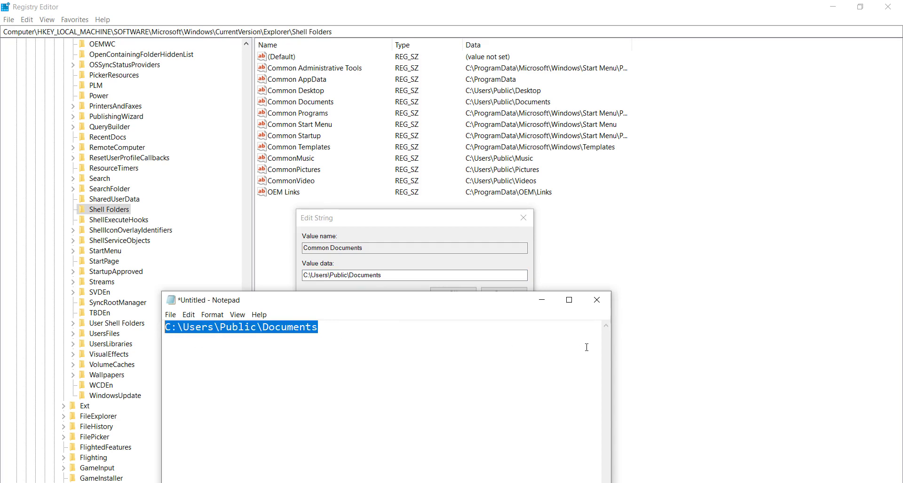
click(596, 300)
key(n)
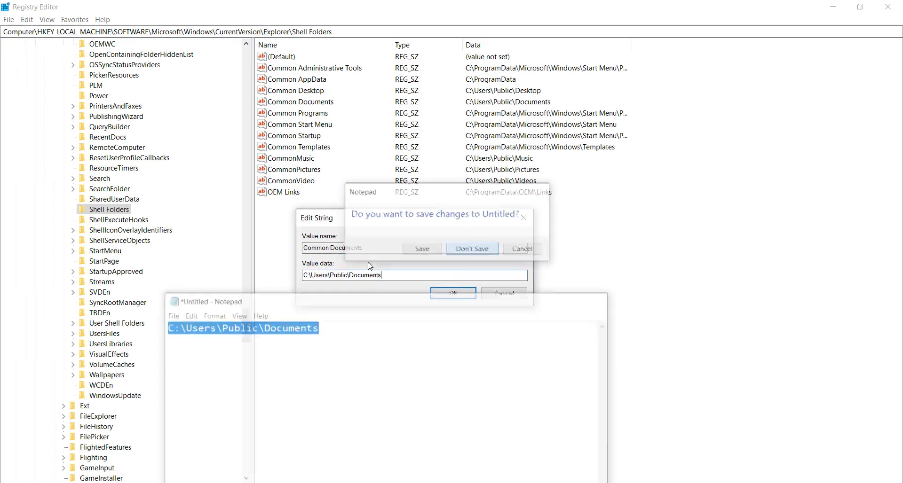
Dismiss the Common Documents editor unchanged and close Registry Editor.
drag(394, 276, 303, 276)
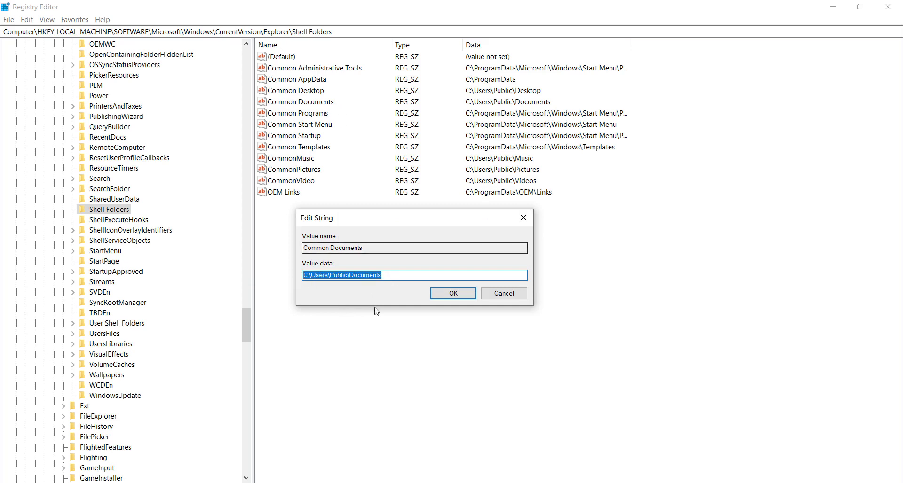
click(402, 277)
click(448, 295)
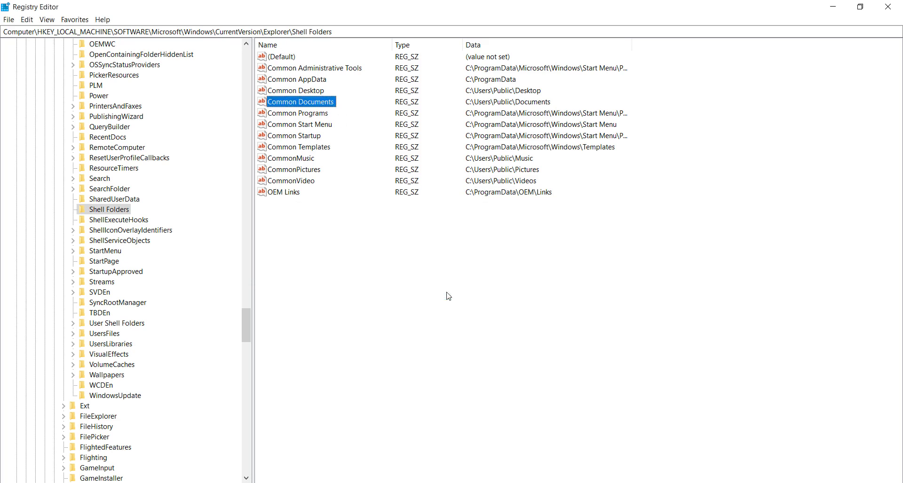
click(883, 8)
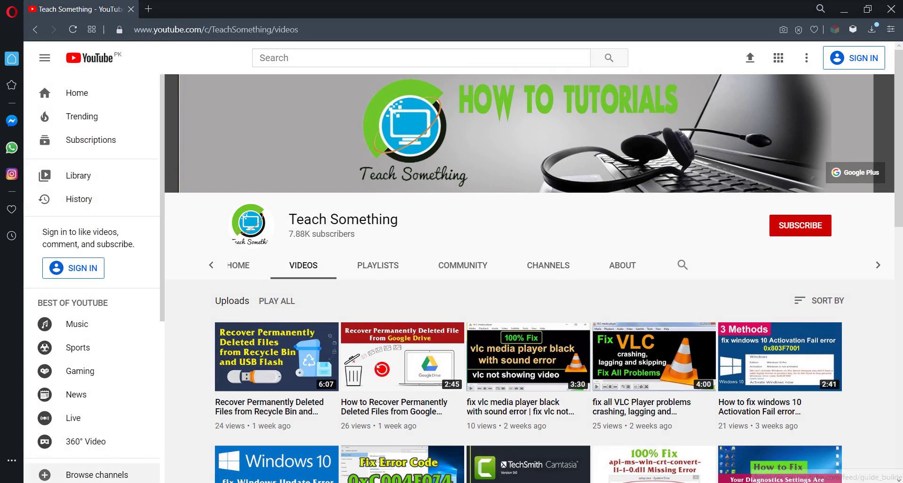
Open This PC from Windows search, go to C:\Users\Public and select Public Documents.
key(super+s)
text(this pc)
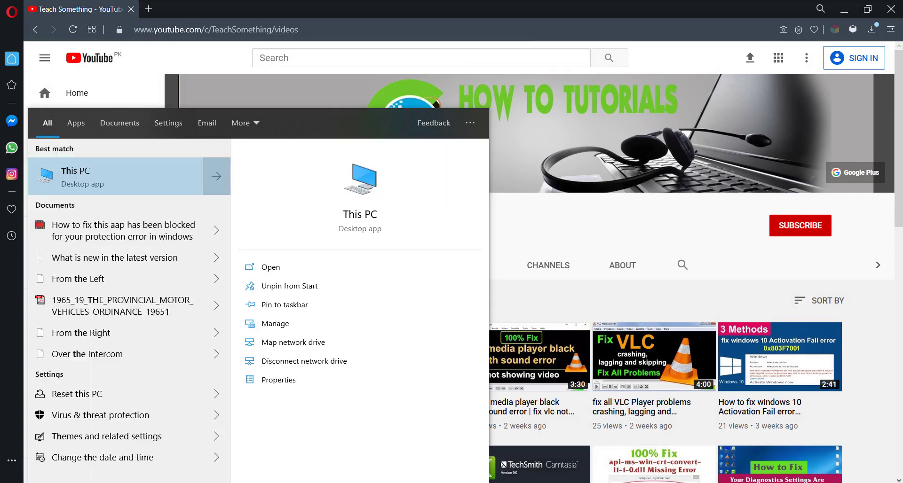
click(90, 178)
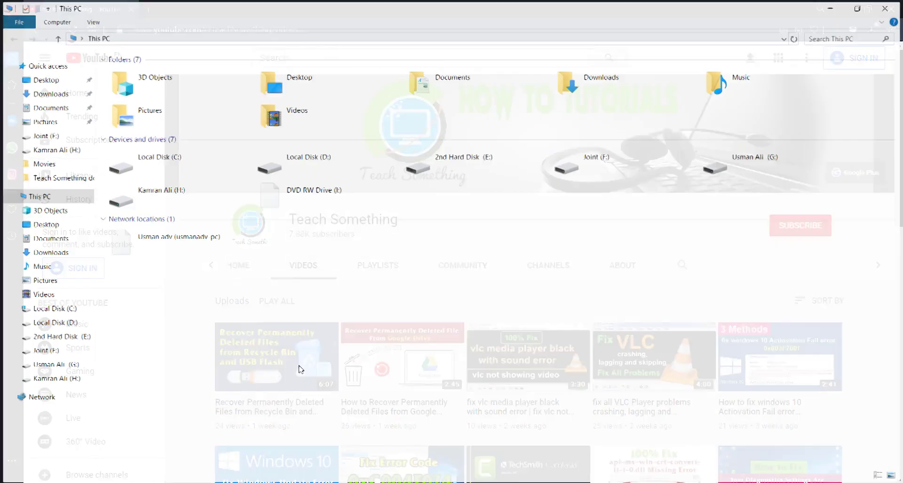
double_click(138, 163)
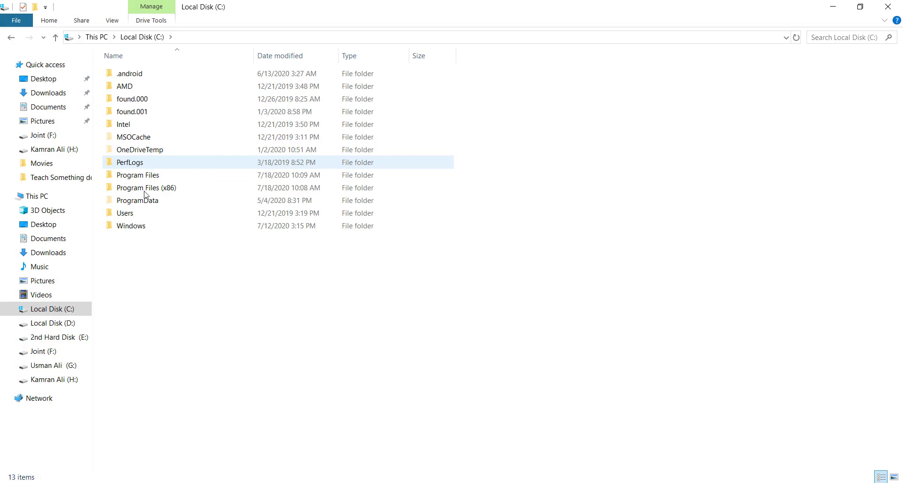
double_click(127, 216)
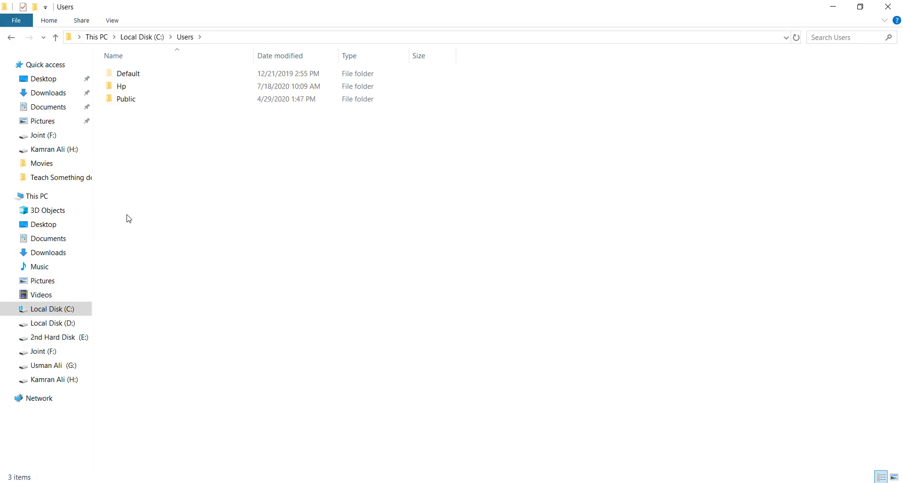
double_click(125, 100)
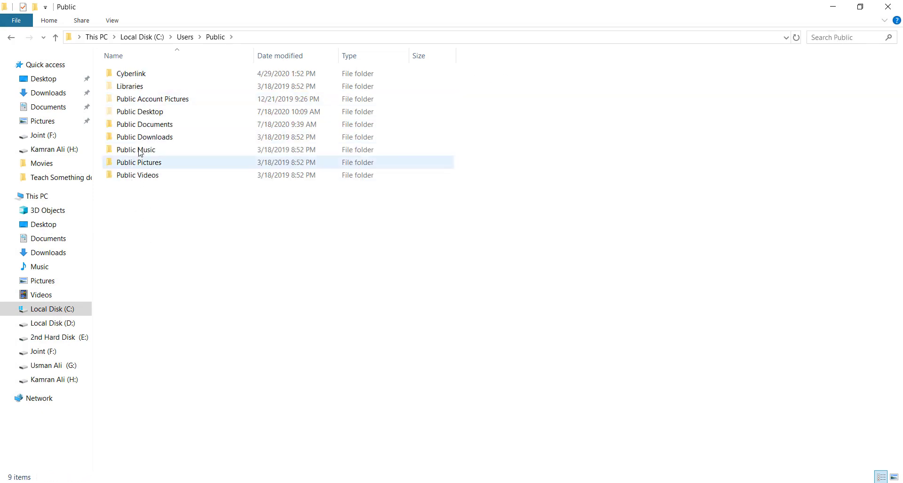
click(135, 128)
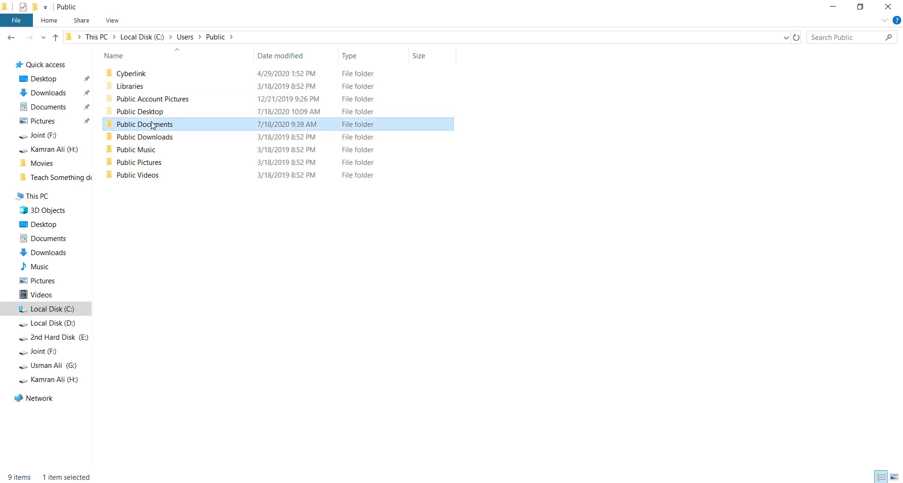
Open the Security permissions editor for the Public Documents folder's properties.
right_click(154, 123)
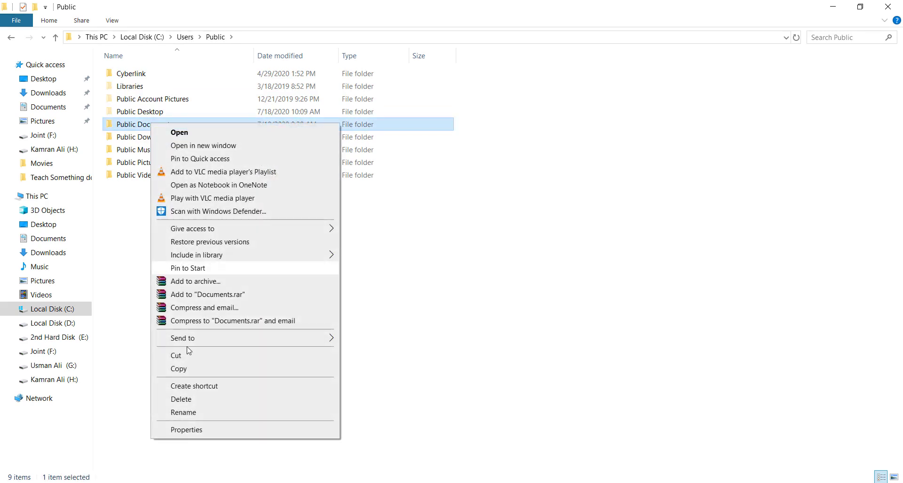
click(186, 430)
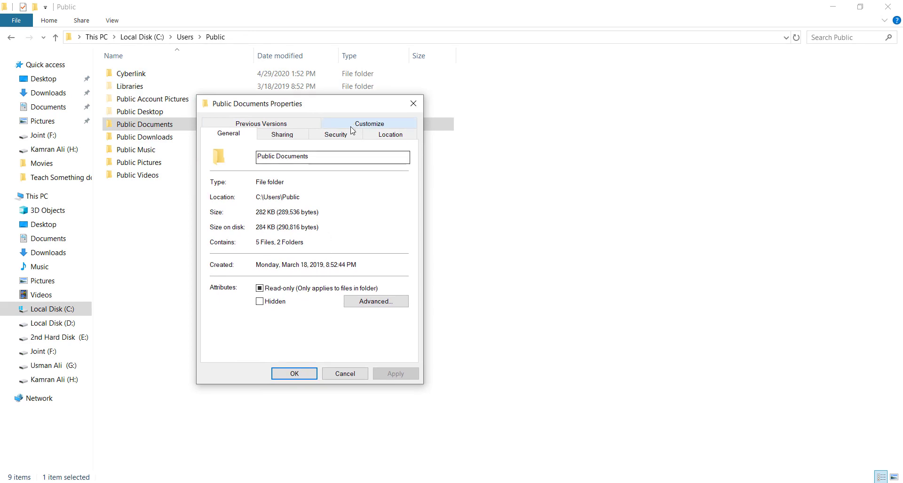
click(335, 136)
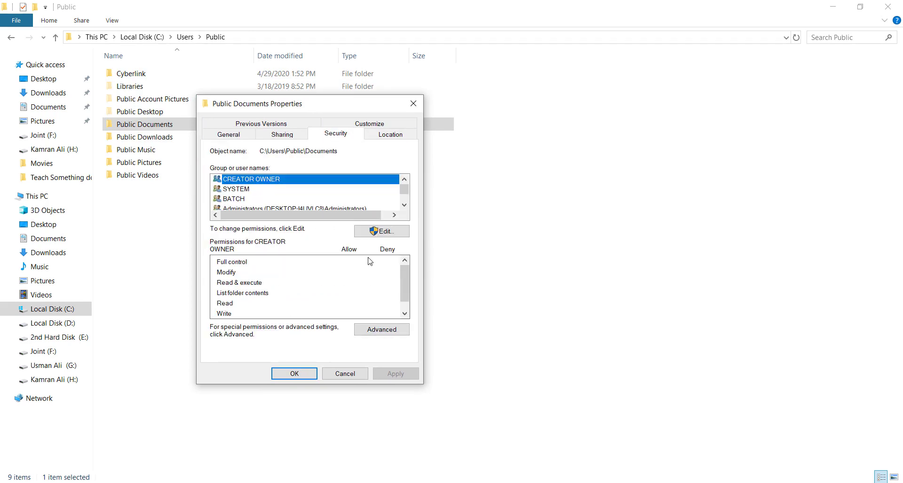
click(389, 234)
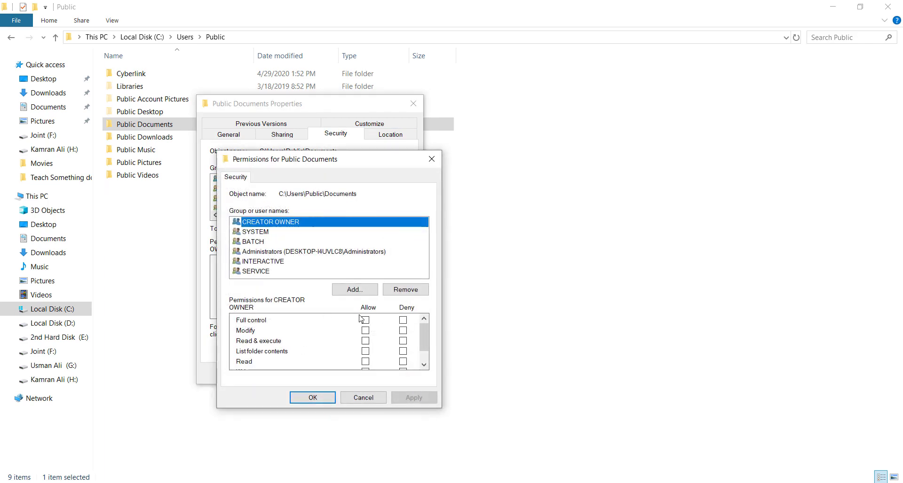
Allow CREATOR OWNER Full control, apply and confirm, then close the dialogs and File Explorer.
click(367, 321)
scroll(368, 338, down, 1)
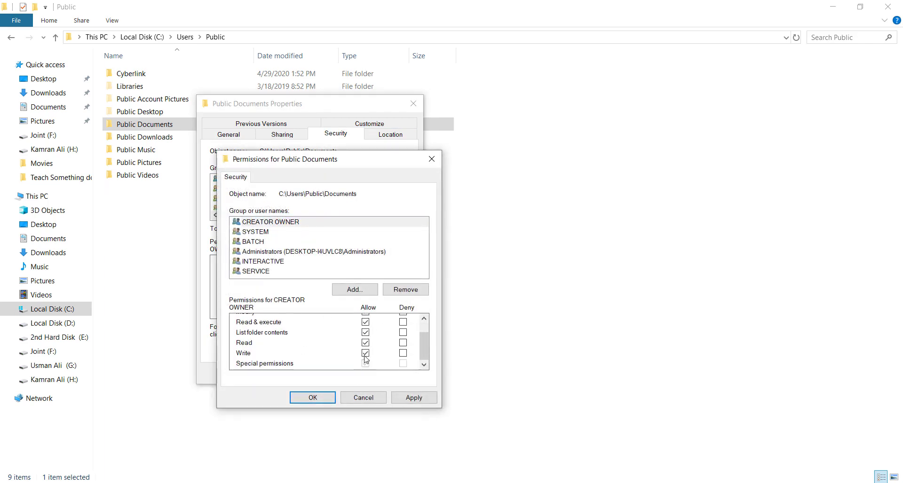
scroll(367, 350, up, 1)
click(413, 398)
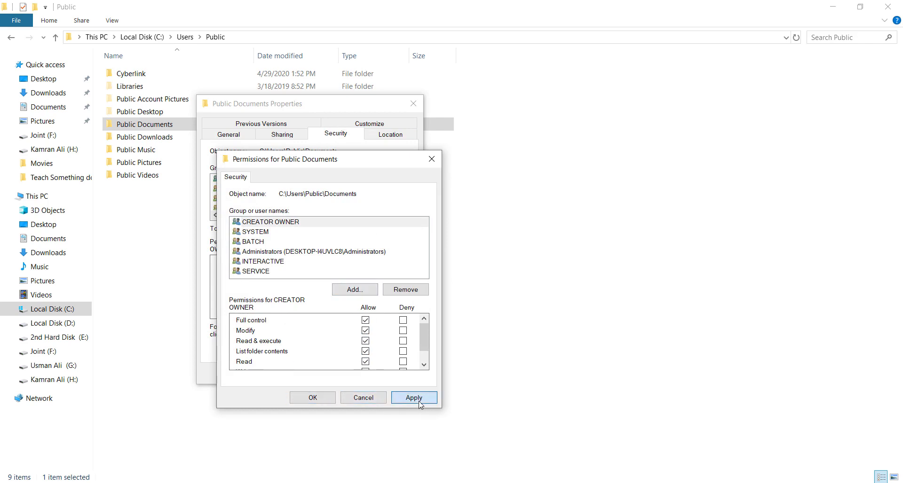
click(312, 398)
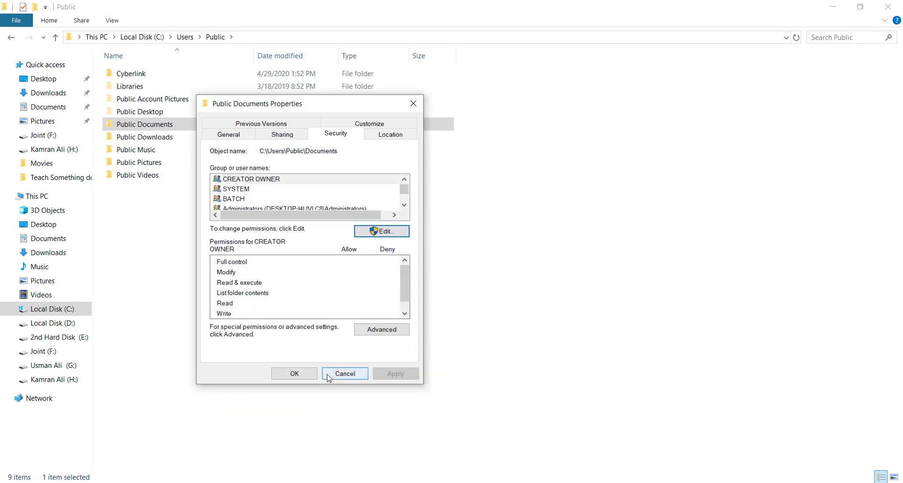
click(293, 374)
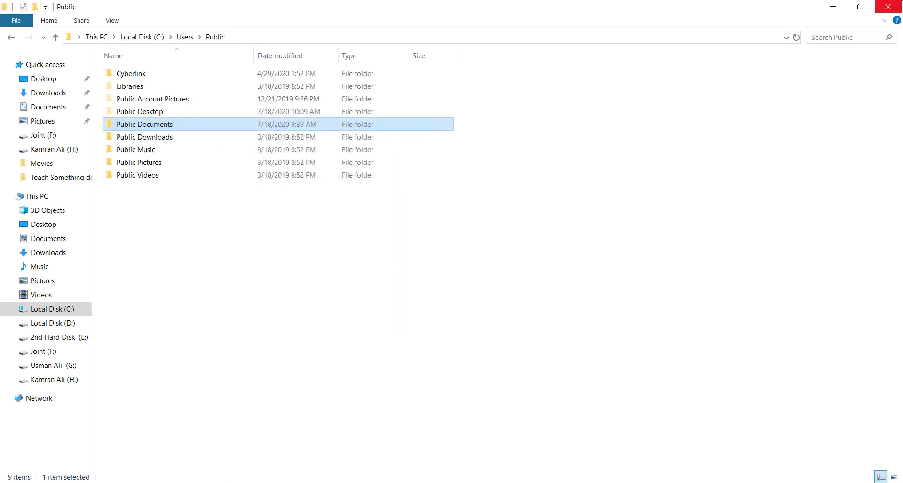
click(888, 7)
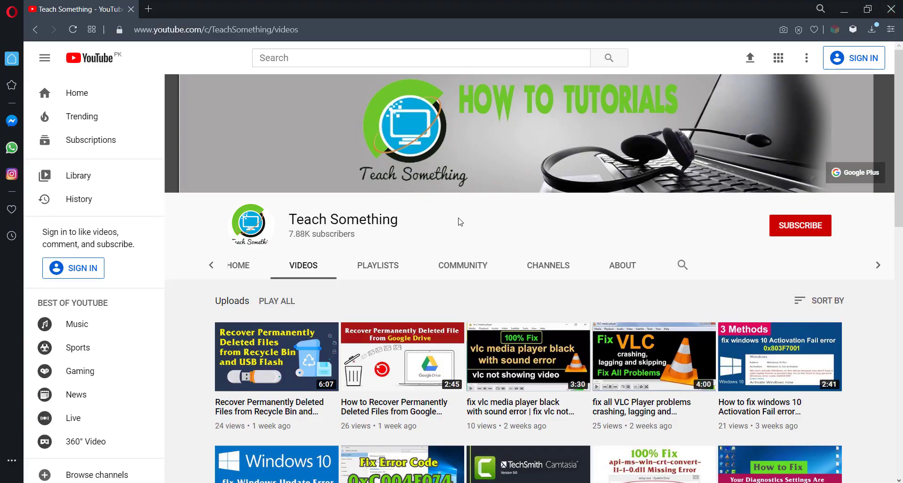